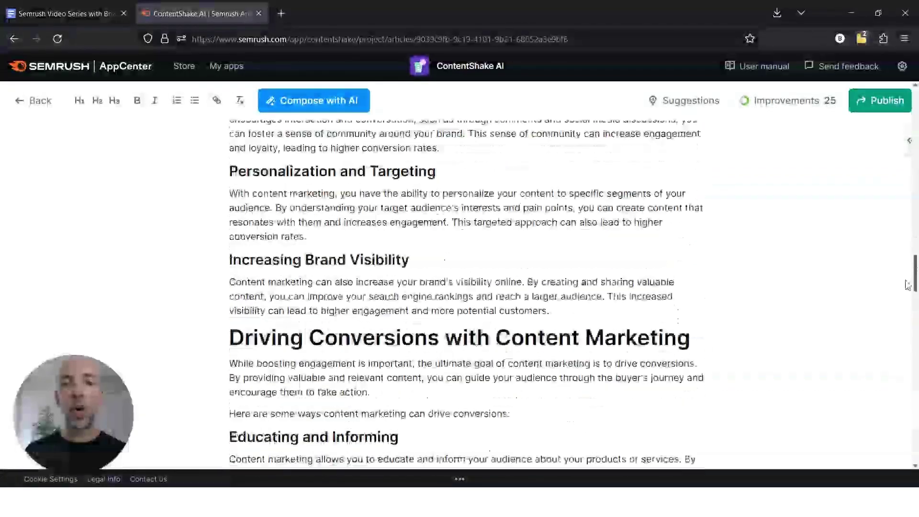
Show the title suggestions panel beside the article and select the H1 title.
{"action": "left_click", "coordinate": [909, 140]}
{"action": "mouse_move", "coordinate": [77, 177]}
{"action": "left_mouse_down"}
{"action": "mouse_move", "coordinate": [246, 208]}
{"action": "mouse_move", "coordinate": [275, 245]}
{"action": "left_mouse_up"}
{"action": "left_click", "coordinate": [274, 245]}
{"action": "left_click_drag", "start_coordinate": [75, 182], "coordinate": [287, 253]}
{"action": "left_click", "coordinate": [243, 203]}
Reword the H1 to 'Why Content Marketing Is Important(More Engagement and More Conversions)'.
{"action": "left_click_drag", "start_coordinate": [72, 175], "coordinate": [259, 177]}
{"action": "type", "text": "Why"}
{"action": "left_click", "coordinate": [403, 176]}
{"action": "type", "text": "Is Important"}
{"action": "key", "text": "ctrl+shift+Right"}
{"action": "key", "text": "ctrl+shift+Right"}
{"action": "type", "text": "(More"}
{"action": "double_click", "coordinate": [119, 242]}
{"action": "type", "text": "More "}
{"action": "type", "text": ")"}
{"action": "left_click", "coordinate": [918, 170]}
{"action": "left_click_drag", "start_coordinate": [918, 171], "coordinate": [917, 121]}
Compare the competitors' titles with the AI-suggested titles.
{"action": "left_click", "coordinate": [771, 181]}
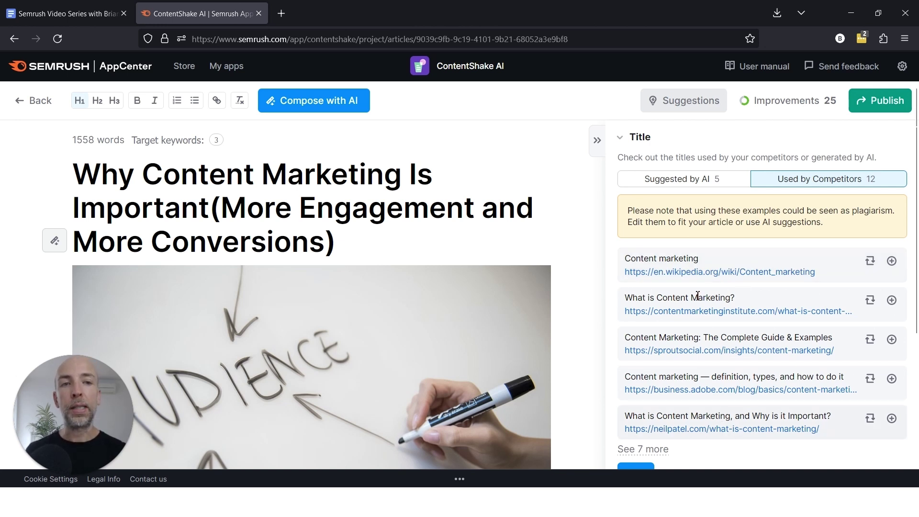
{"action": "left_click", "coordinate": [671, 177]}
Move from title to introduction suggestions, comparing competitors' intros with the 5 AI-written ones.
{"action": "left_click", "coordinate": [621, 139]}
{"action": "left_click", "coordinate": [623, 173]}
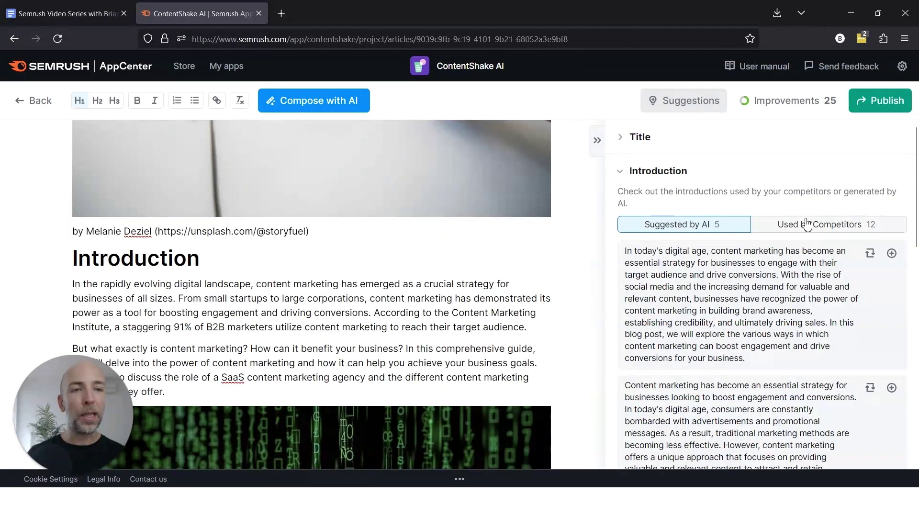
{"action": "left_click", "coordinate": [807, 223]}
{"action": "left_click", "coordinate": [669, 230]}
{"action": "left_click_drag", "start_coordinate": [461, 172], "coordinate": [417, 300]}
{"action": "left_click", "coordinate": [370, 331]}
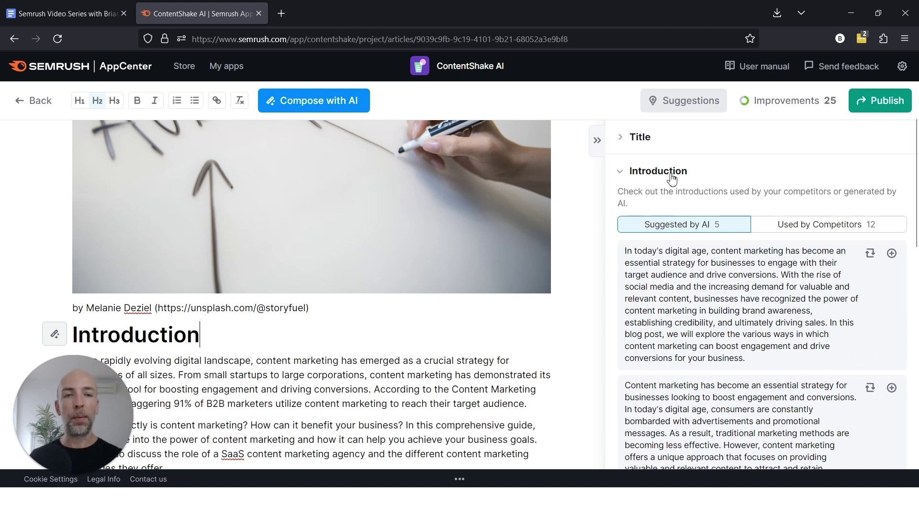
Expand the suggested H2/H3 outline, scroll it, and check the Blog Posts bullet points.
{"action": "left_click", "coordinate": [621, 177]}
{"action": "left_click", "coordinate": [622, 211]}
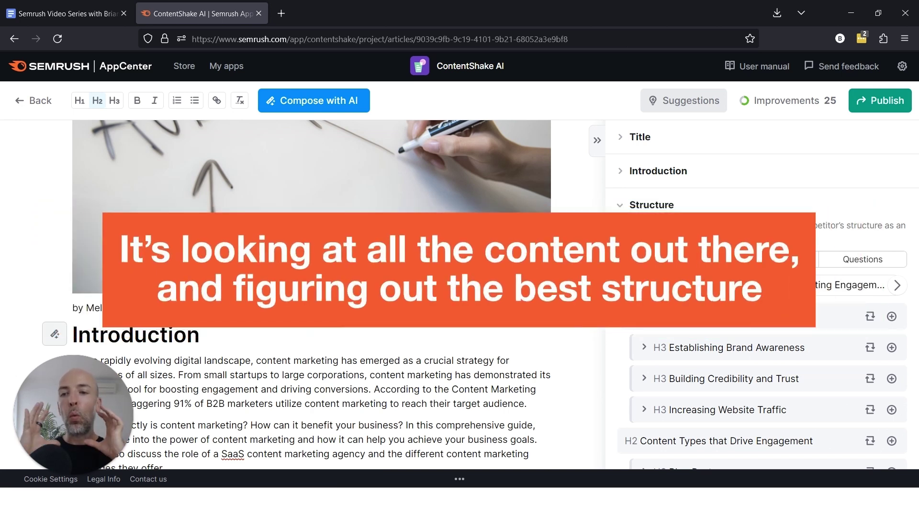
{"action": "scroll", "coordinate": [915, 139], "scroll_direction": "down", "scroll_amount": 3}
{"action": "left_click_drag", "start_coordinate": [724, 317], "coordinate": [731, 397]}
{"action": "scroll", "coordinate": [731, 397], "scroll_direction": "down", "scroll_amount": 5}
{"action": "left_click", "coordinate": [644, 231]}
{"action": "left_click", "coordinate": [643, 233]}
Check the details under Increasing Website Traffic in the suggested outline.
{"action": "left_click", "coordinate": [626, 158]}
{"action": "left_click", "coordinate": [644, 168]}
{"action": "left_click", "coordinate": [644, 168]}
{"action": "scroll", "coordinate": [645, 172], "scroll_direction": "down", "scroll_amount": 2}
{"action": "scroll", "coordinate": [645, 173], "scroll_direction": "down", "scroll_amount": 1}
Browse the suggested free Unsplash images, then collapse the Images section.
{"action": "left_click", "coordinate": [643, 386]}
{"action": "scroll", "coordinate": [645, 392], "scroll_direction": "down", "scroll_amount": 4}
{"action": "scroll", "coordinate": [699, 173], "scroll_direction": "up", "scroll_amount": 5}
{"action": "scroll", "coordinate": [699, 172], "scroll_direction": "down", "scroll_amount": 4}
{"action": "scroll", "coordinate": [700, 174], "scroll_direction": "up", "scroll_amount": 3}
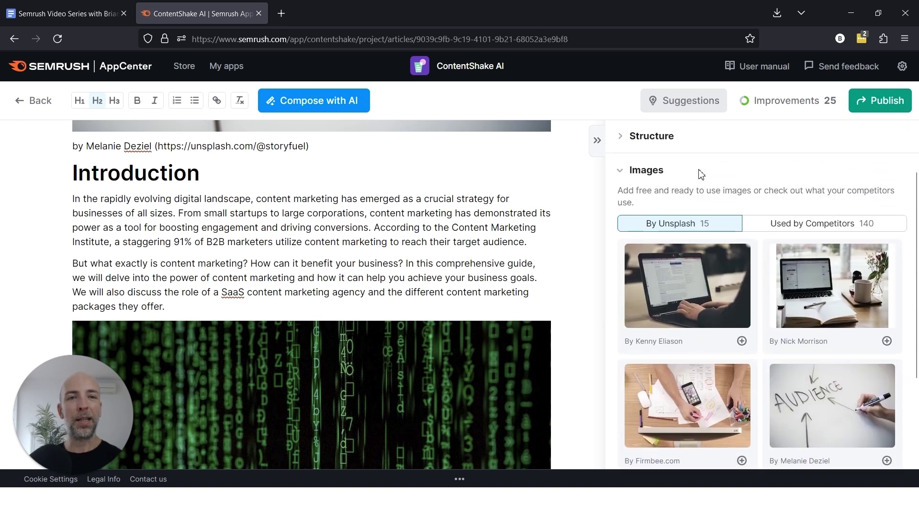
{"action": "left_click", "coordinate": [645, 172]}
Open Article Improvements and review the 61% Good score with SEO, readability and tone fixes.
{"action": "left_click", "coordinate": [774, 106]}
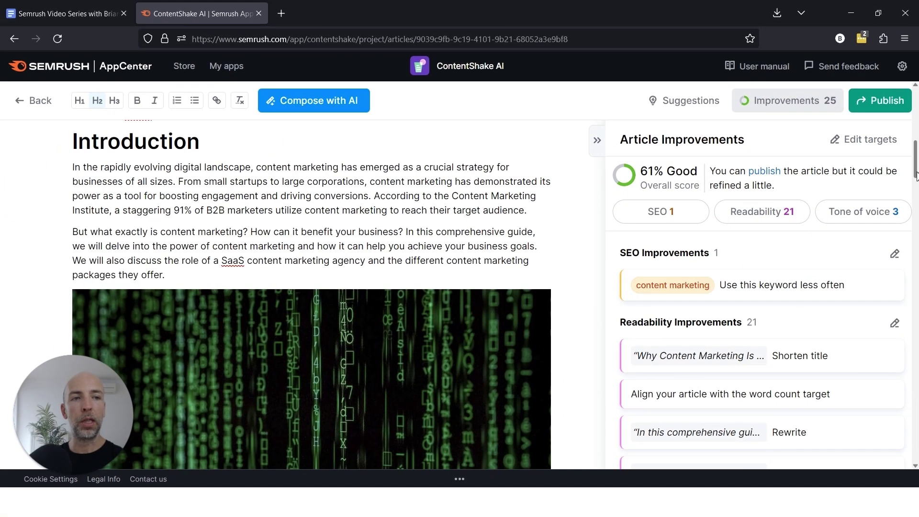
{"action": "scroll", "coordinate": [915, 175], "scroll_direction": "down", "scroll_amount": 5}
{"action": "scroll", "coordinate": [742, 265], "scroll_direction": "down", "scroll_amount": 8}
{"action": "scroll", "coordinate": [742, 266], "scroll_direction": "down", "scroll_amount": 5}
{"action": "scroll", "coordinate": [684, 390], "scroll_direction": "up", "scroll_amount": 13}
Hide the Article Improvements panel so the article fills the full page width.
{"action": "left_click", "coordinate": [599, 144]}
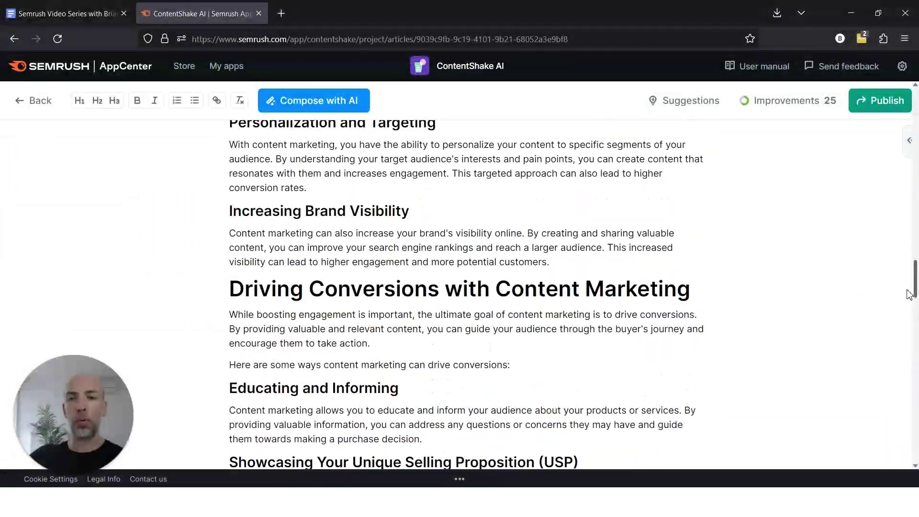